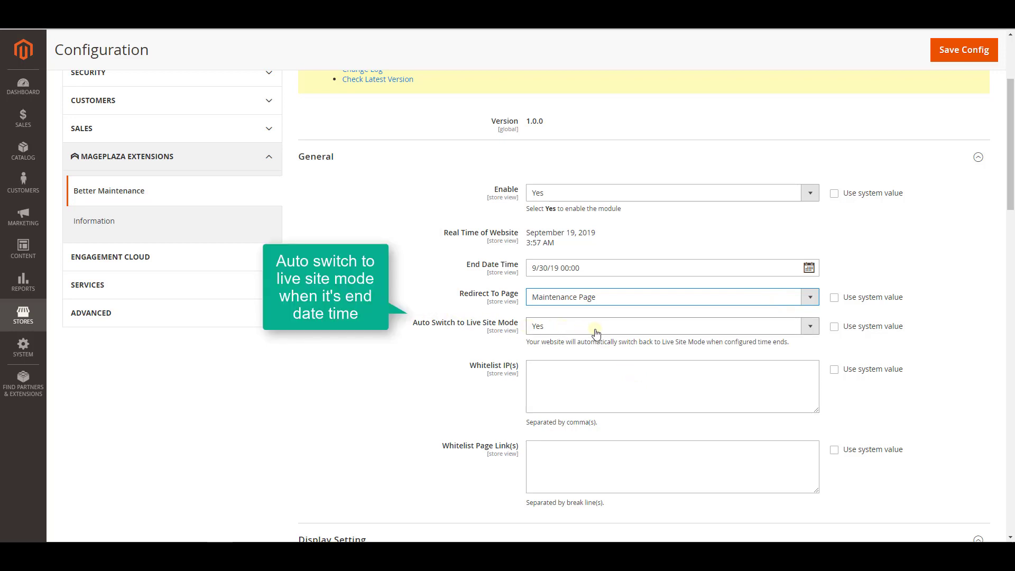
Expand the Clock Setting group under Display Setting and choose Circle as the countdown clock style.
scroll(596, 332, "down", 2)
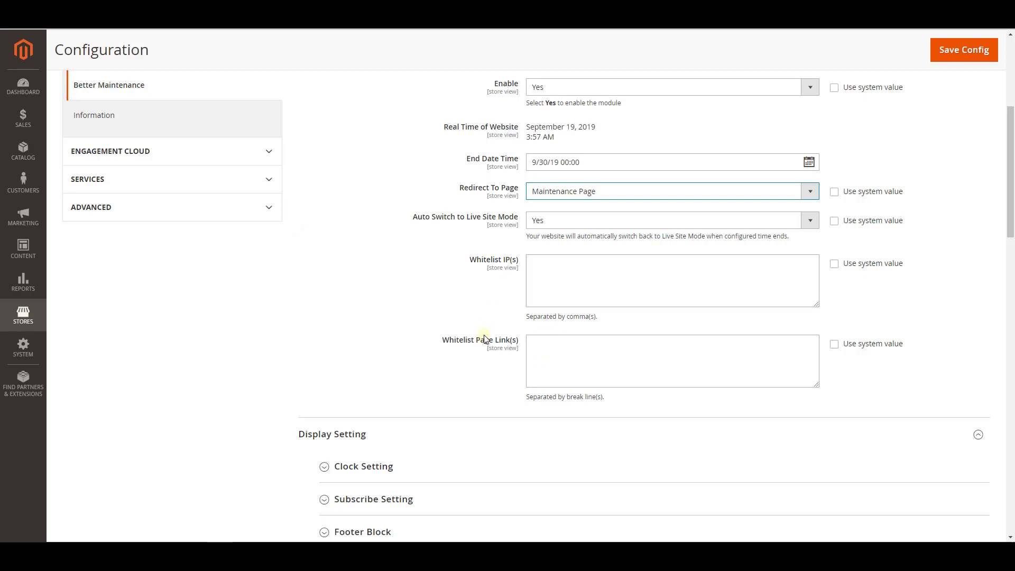
scroll(602, 351, "down", 3)
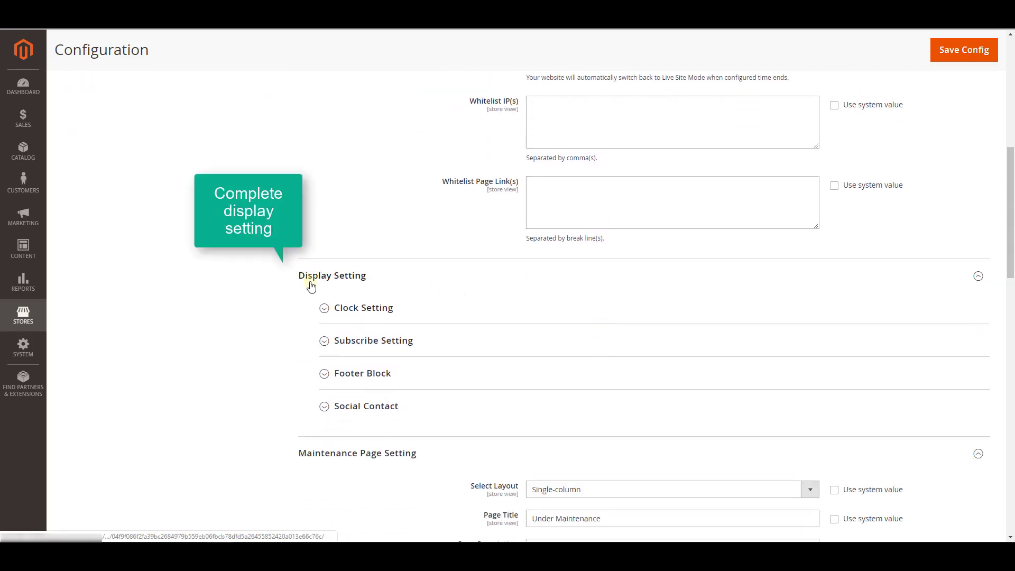
scroll(317, 153, "down", 3)
left_click(317, 152)
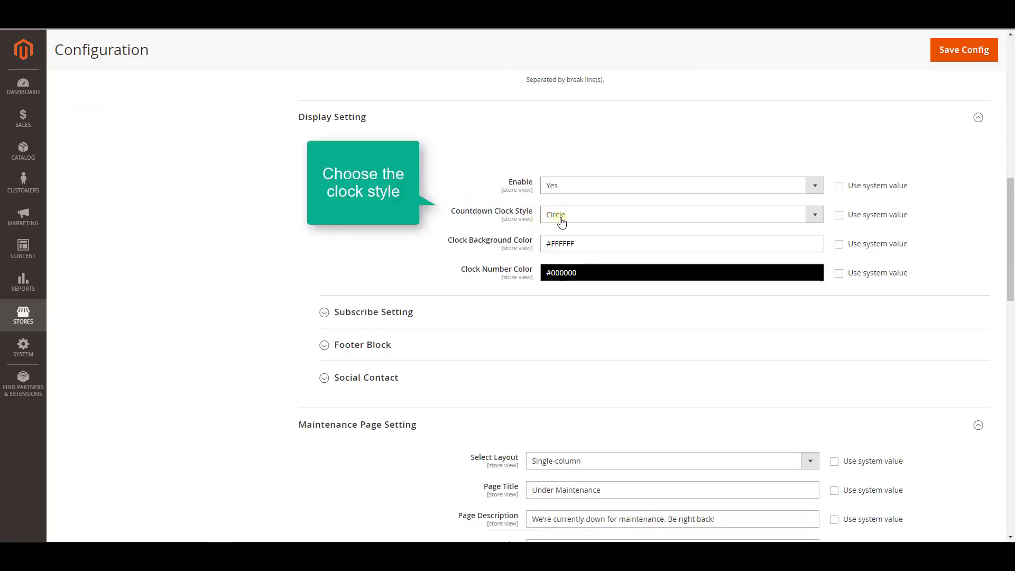
left_click(587, 217)
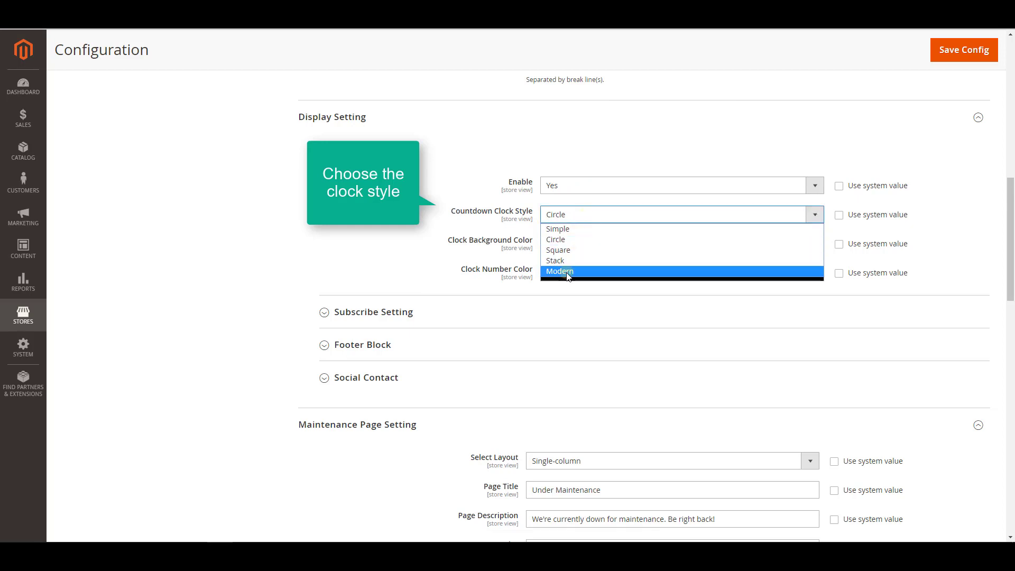
left_click(562, 239)
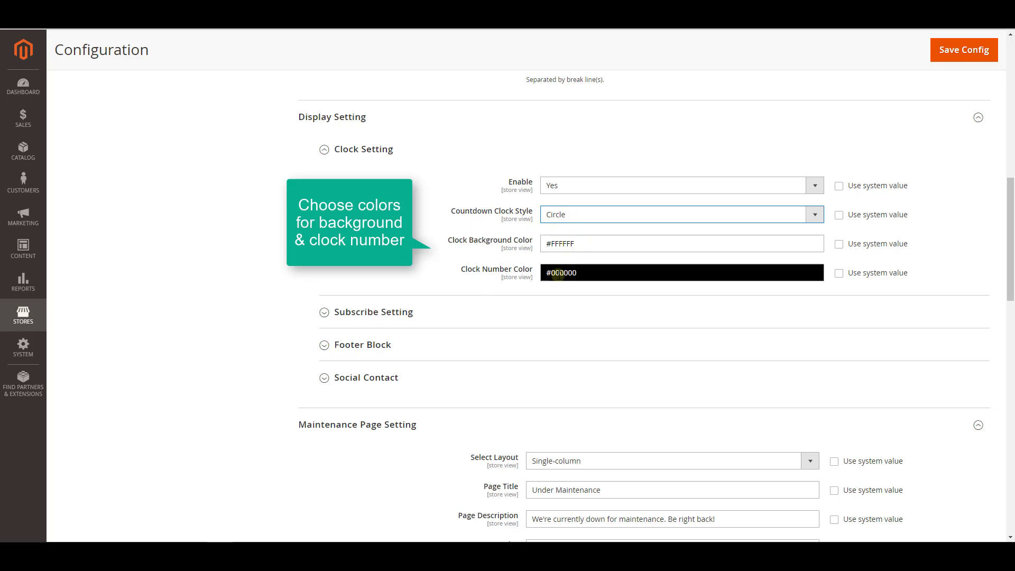
Expand the Subscribe Setting group and choose Newsletter Subscription as the subscription type.
scroll(558, 274, "down", 3)
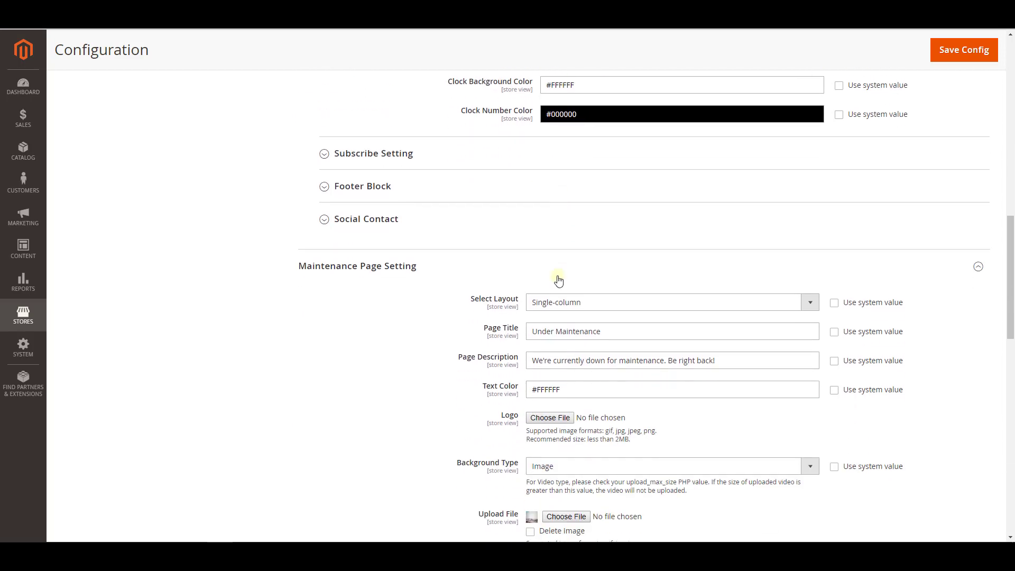
left_click(329, 157)
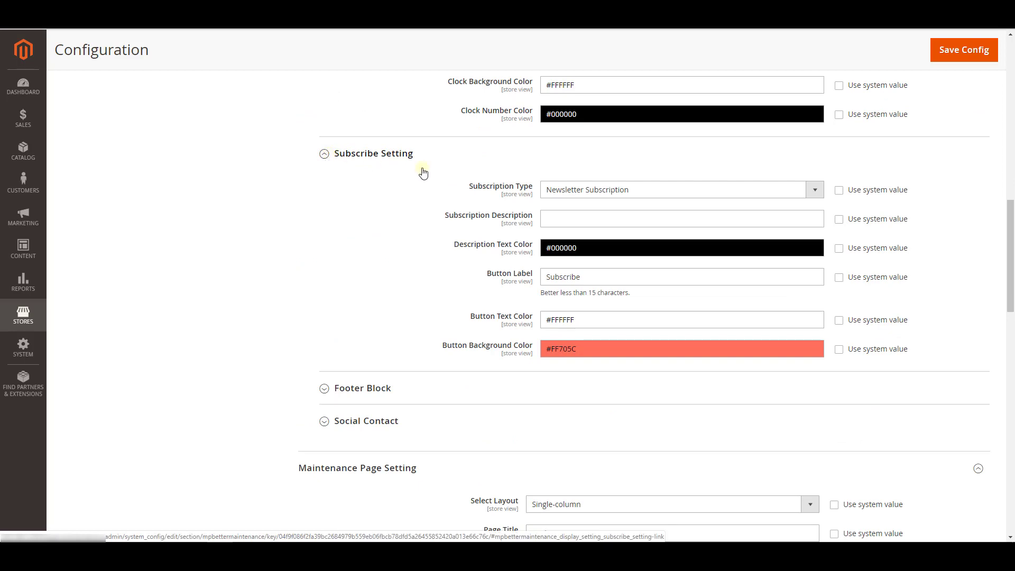
left_click(649, 194)
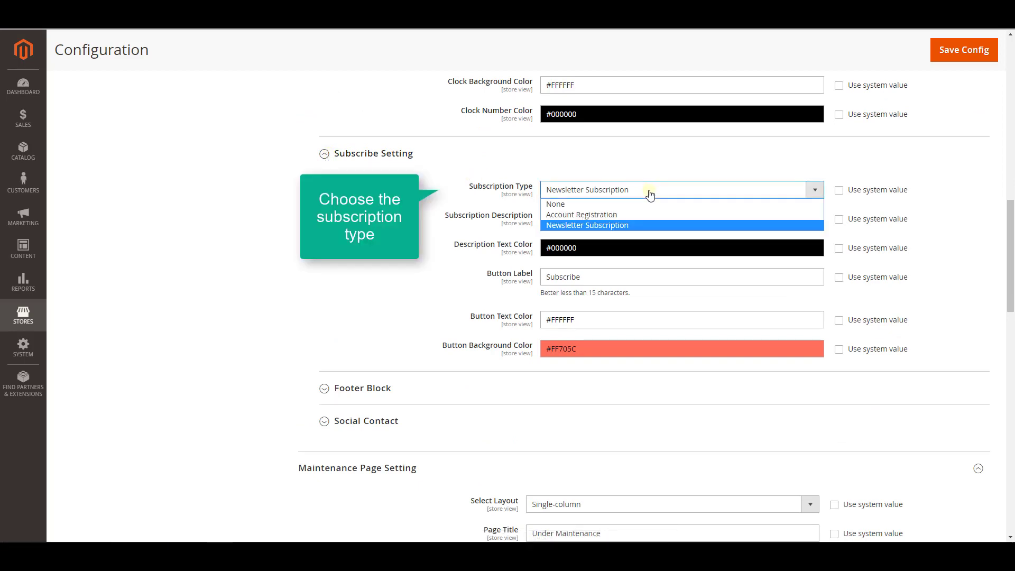
left_click(617, 226)
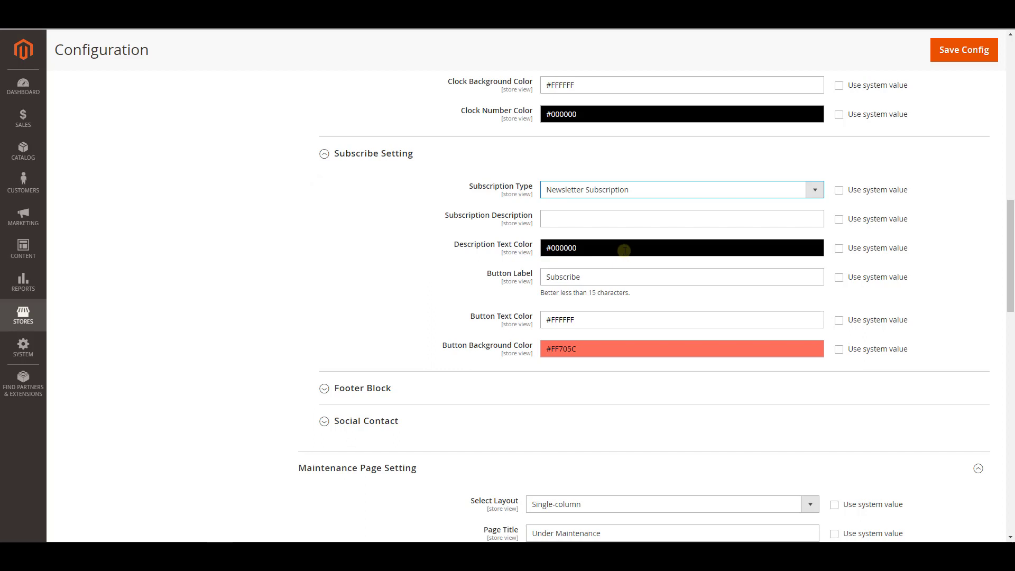
left_click(625, 281)
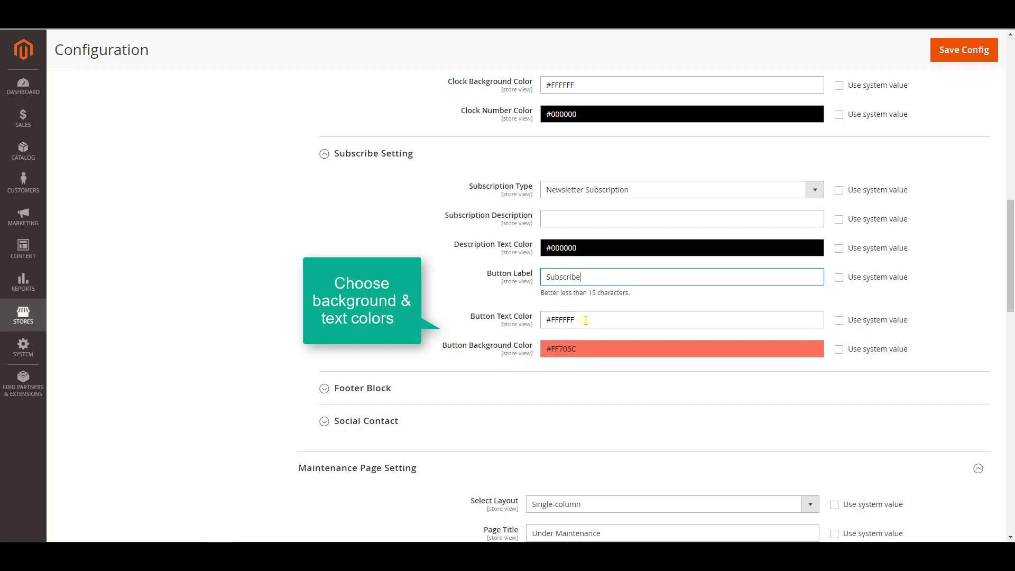
Expand the Footer Block group, keep its CMS block at --Please Select--, and expand the Social Contact group.
scroll(584, 319, "down", 3)
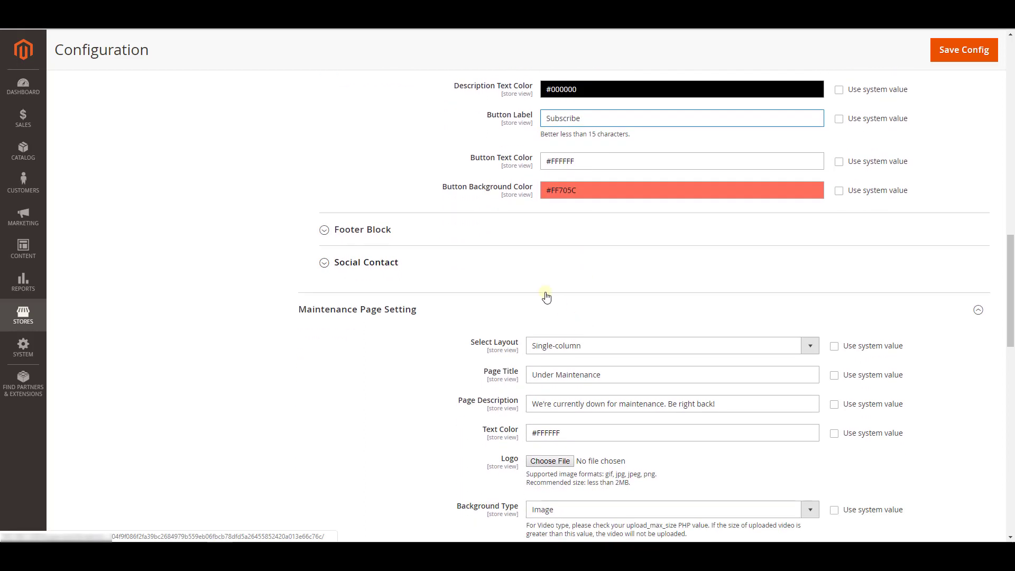
left_click(323, 229)
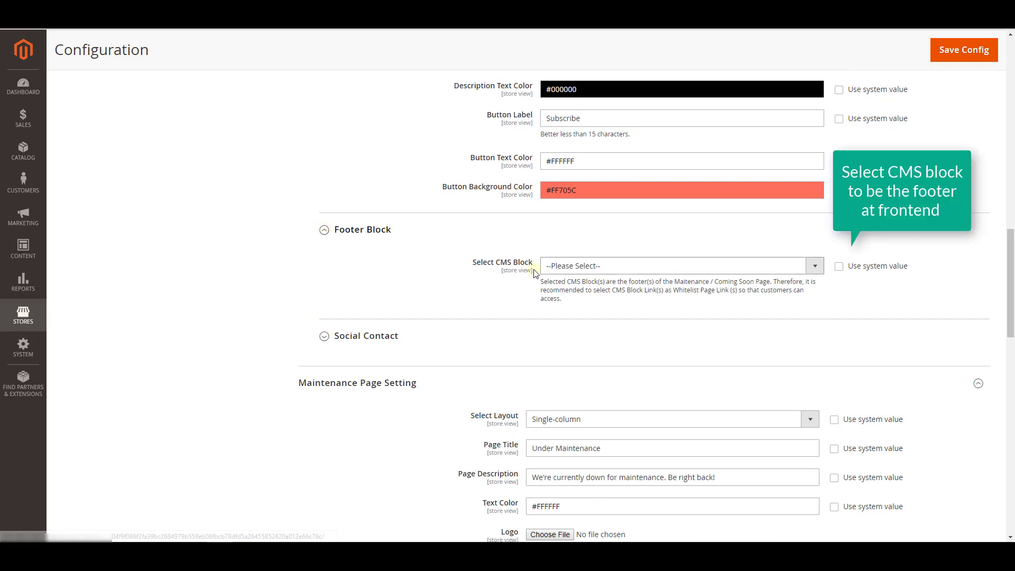
left_click(565, 267)
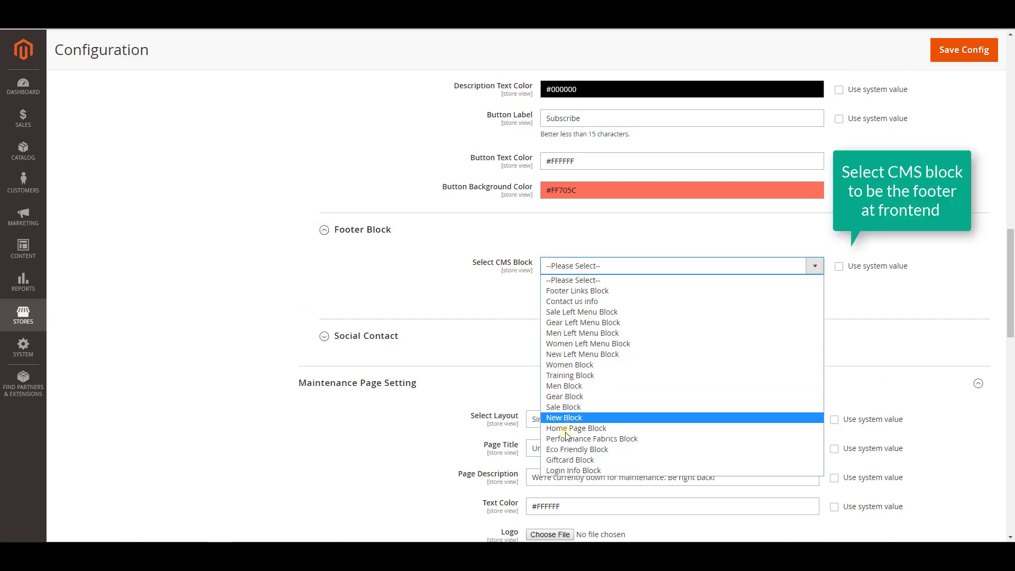
left_click(607, 280)
scroll(810, 294, "down", 3)
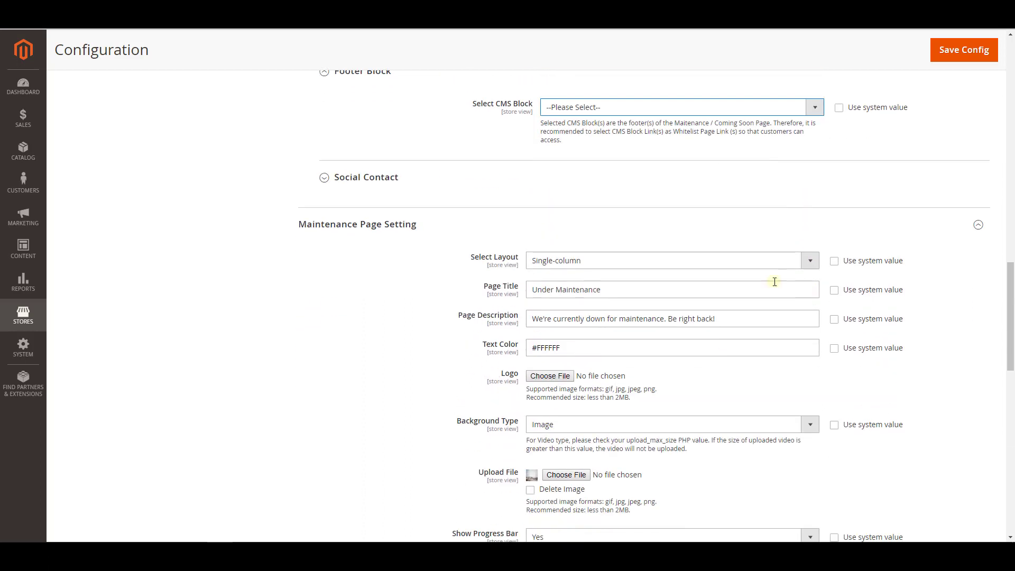
left_click(326, 180)
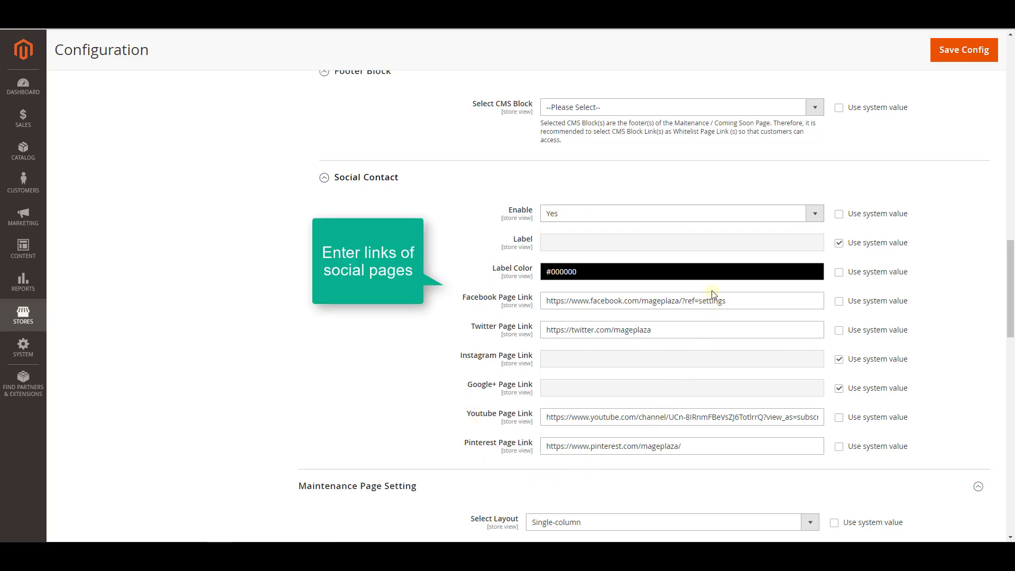
Choose the Single-column layout and the Image background type in the Maintenance Page Setting section.
scroll(712, 294, "down", 5)
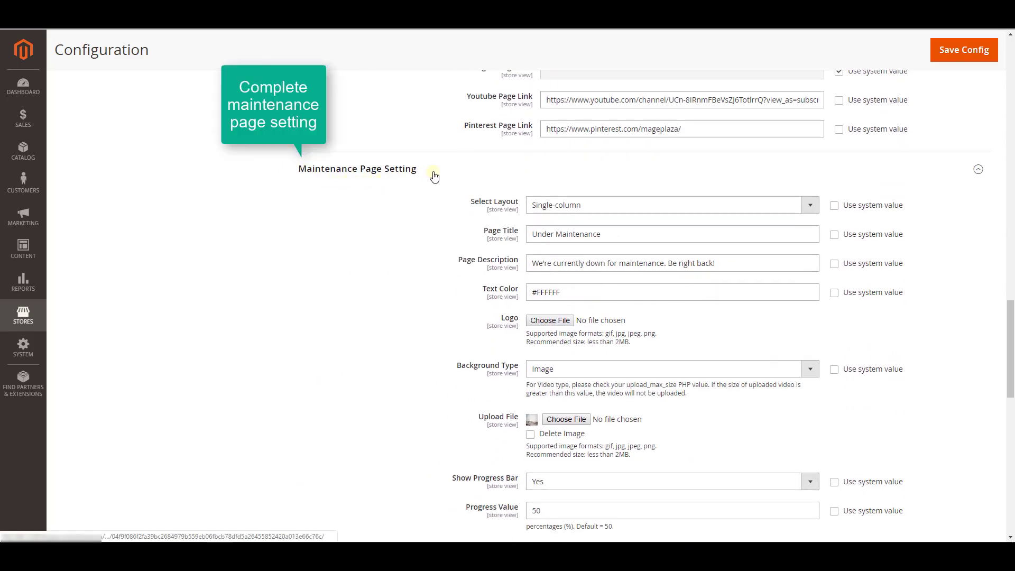
left_click(582, 208)
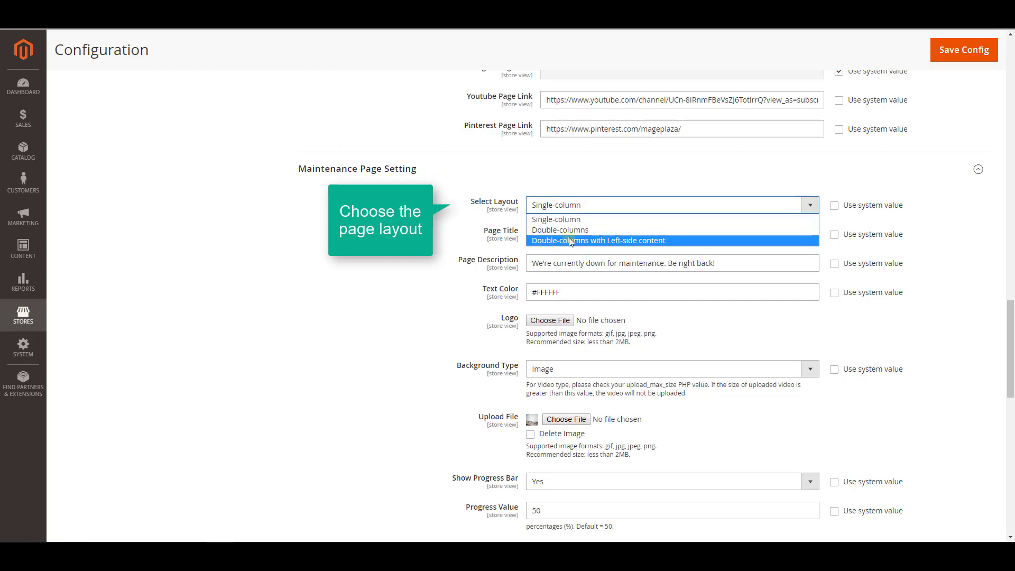
left_click(574, 220)
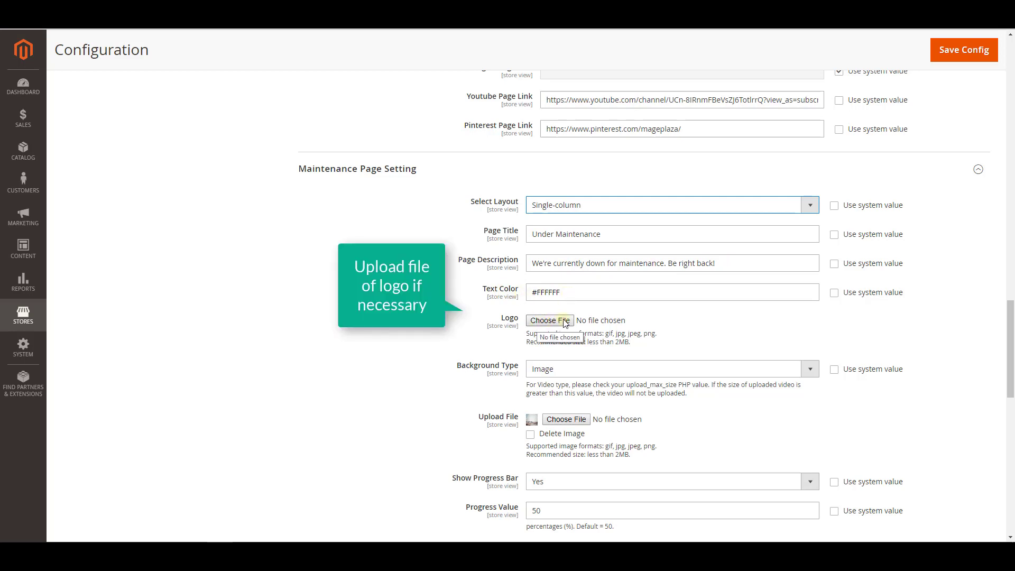
scroll(563, 324, "down", 4)
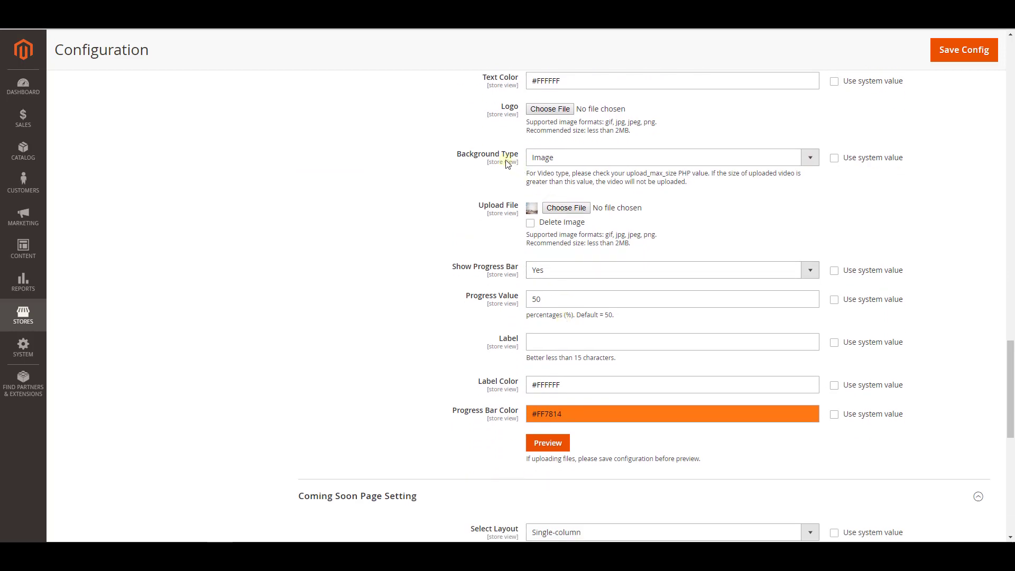
left_click(578, 158)
left_click(570, 182)
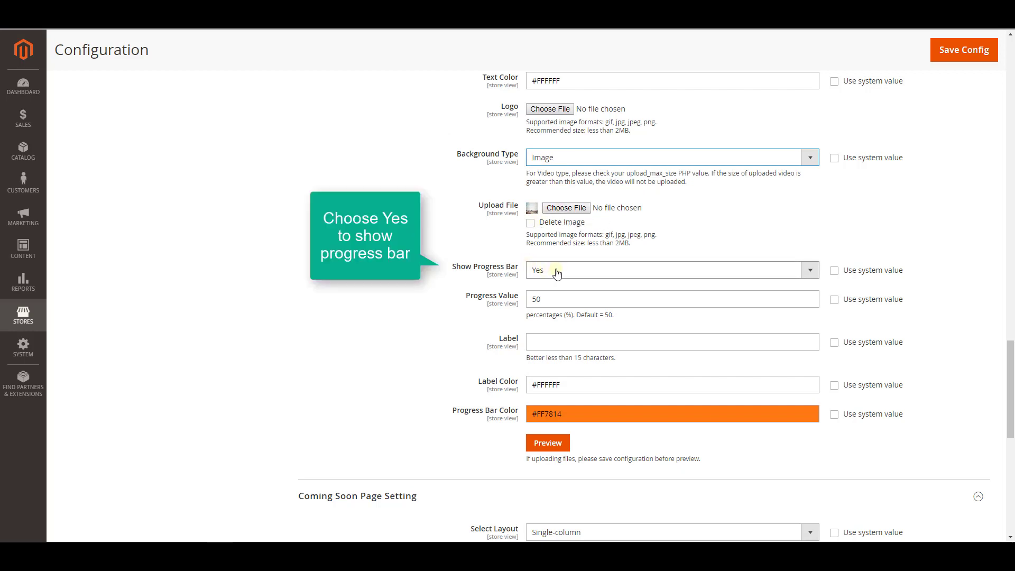
left_click(610, 299)
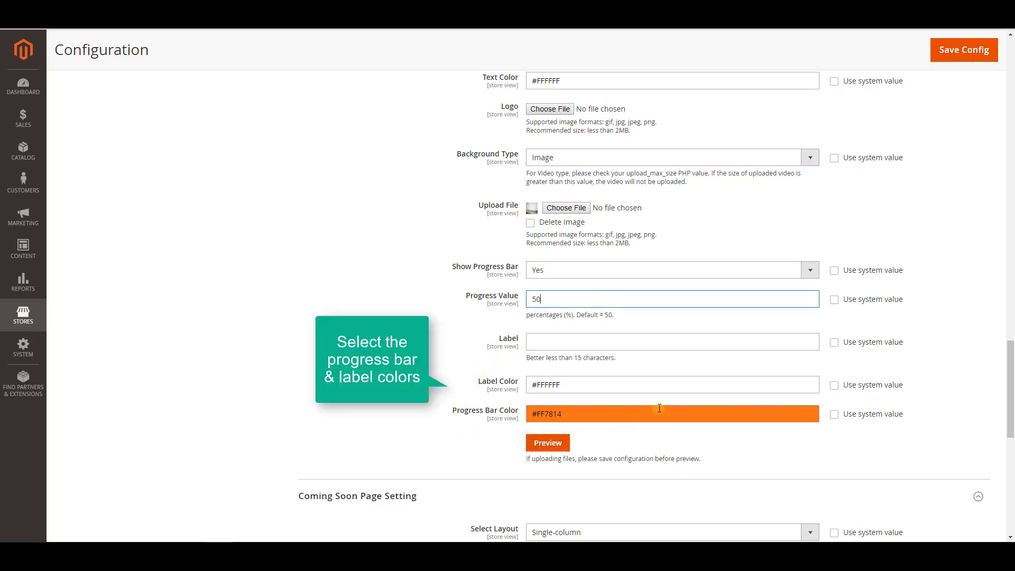
Save the configuration and open the preview of the maintenance page.
scroll(665, 400, "down", 1)
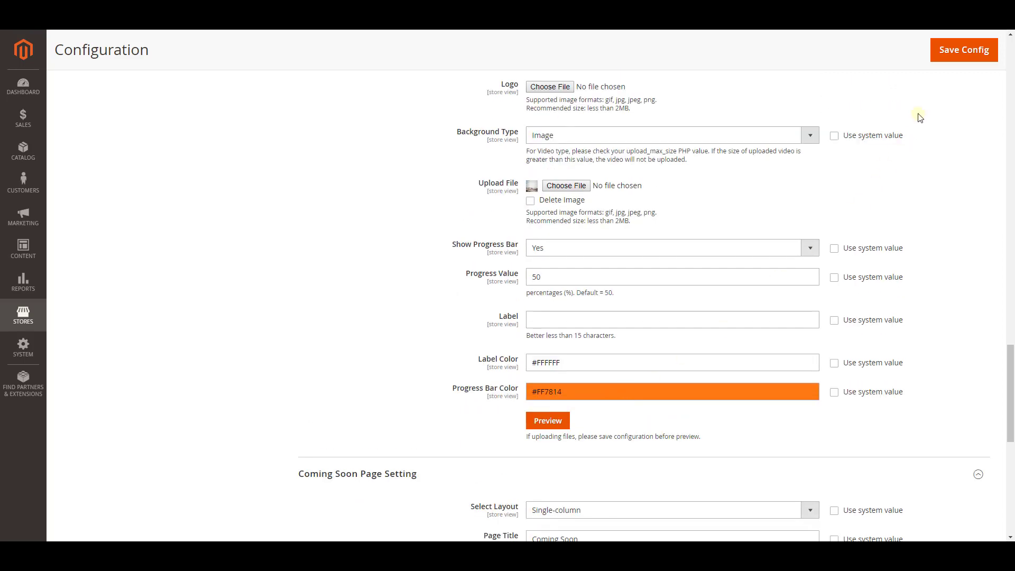
left_click(954, 50)
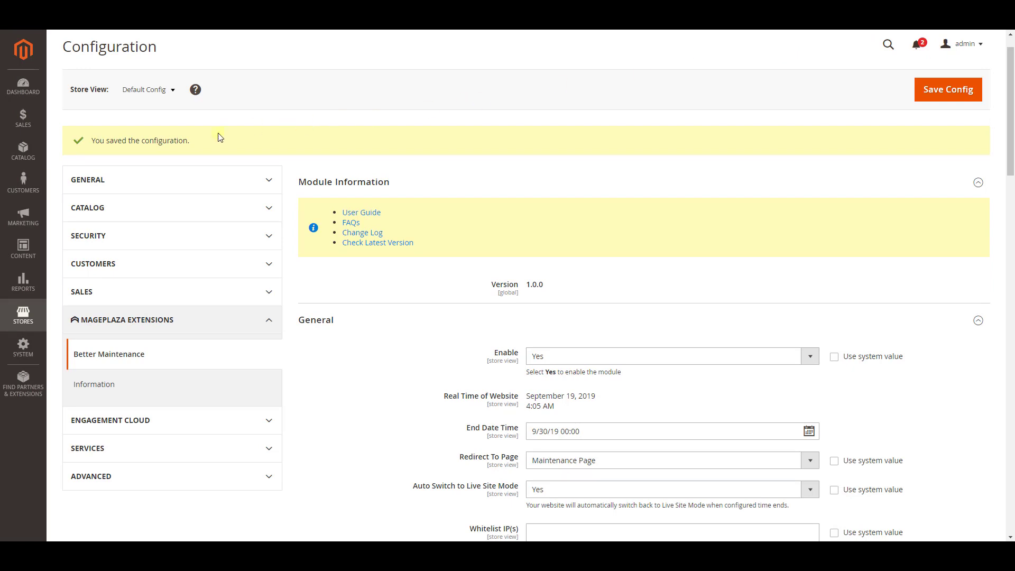
scroll(597, 399, "down", 10)
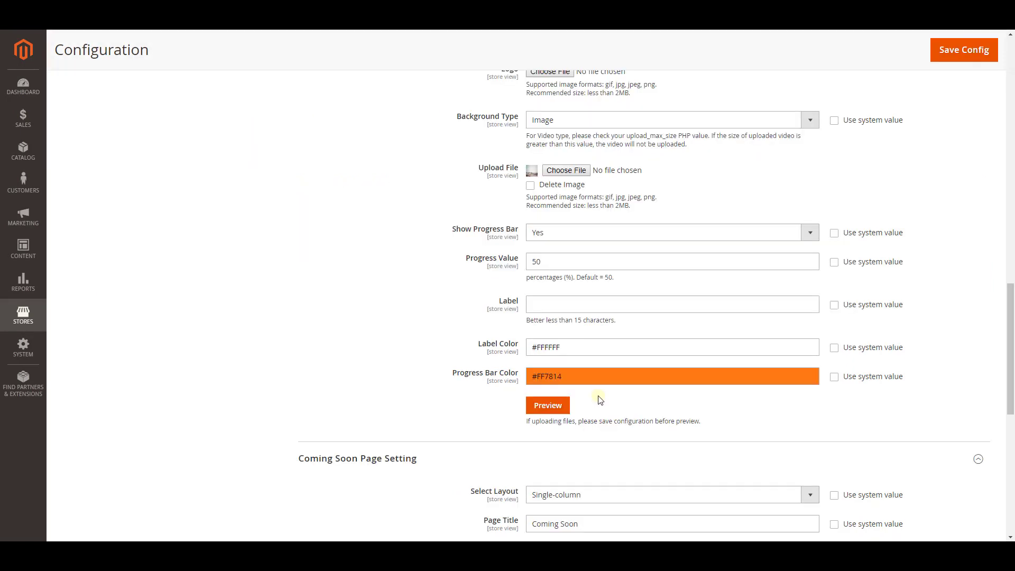
left_click(553, 411)
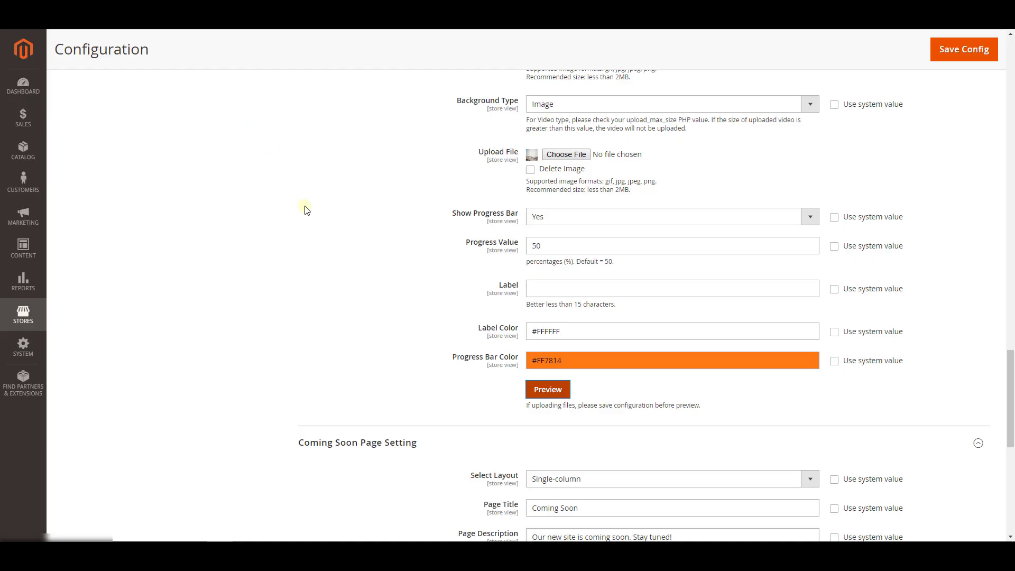
Choose the Single-column layout and the Image background type in the Coming Soon Page Setting section.
scroll(339, 324, "down", 6)
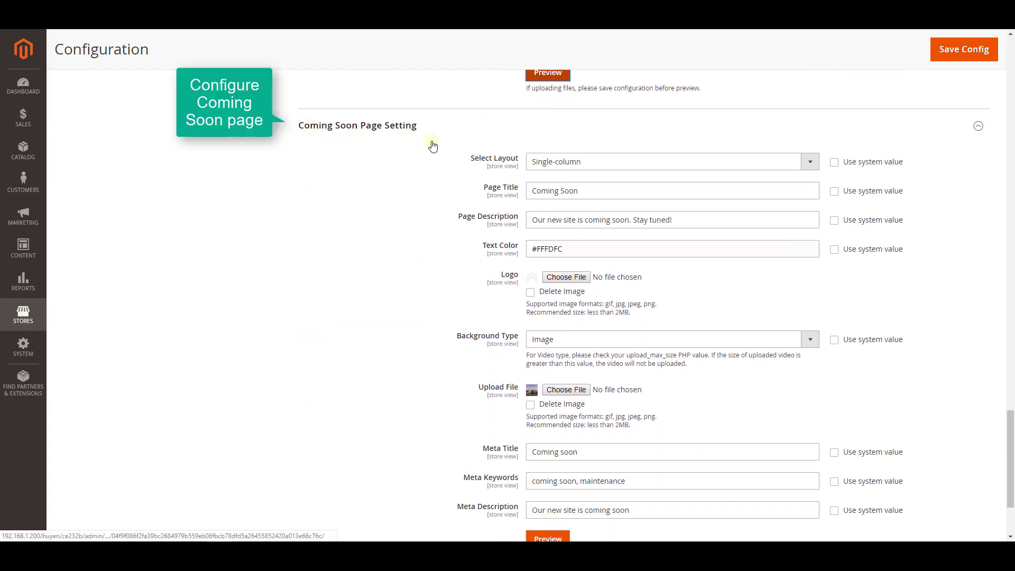
left_click(571, 163)
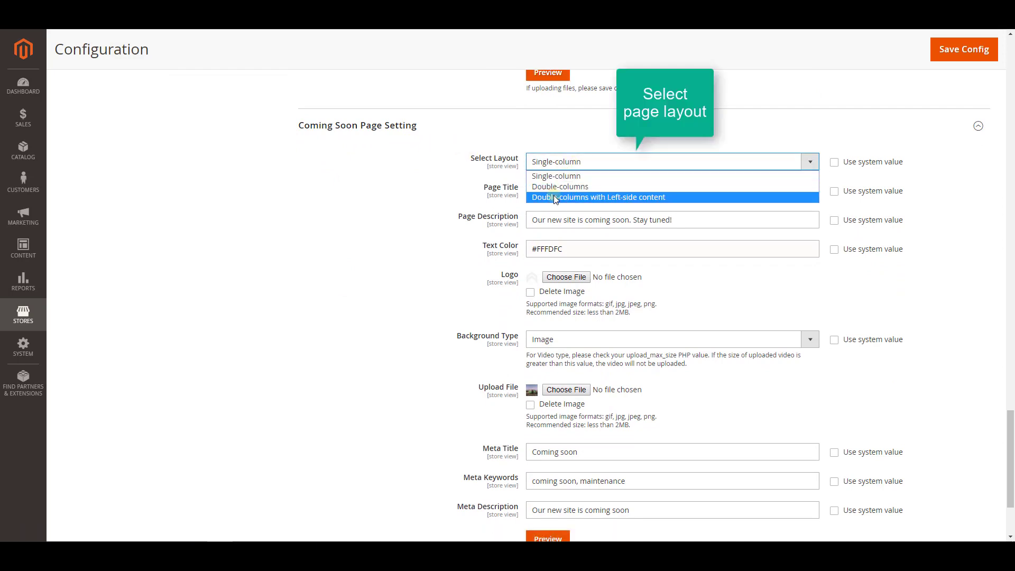
left_click(560, 178)
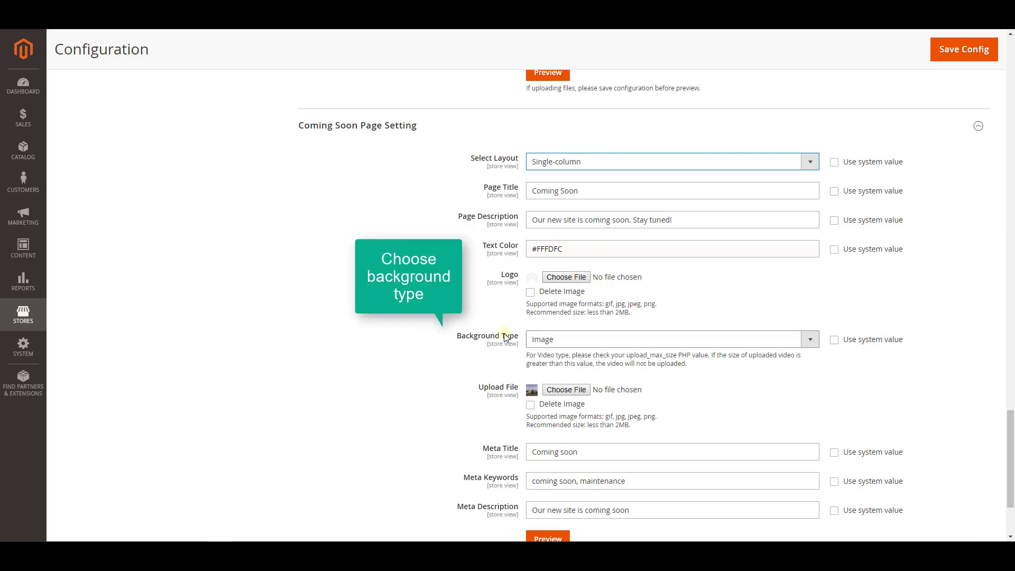
left_click(583, 343)
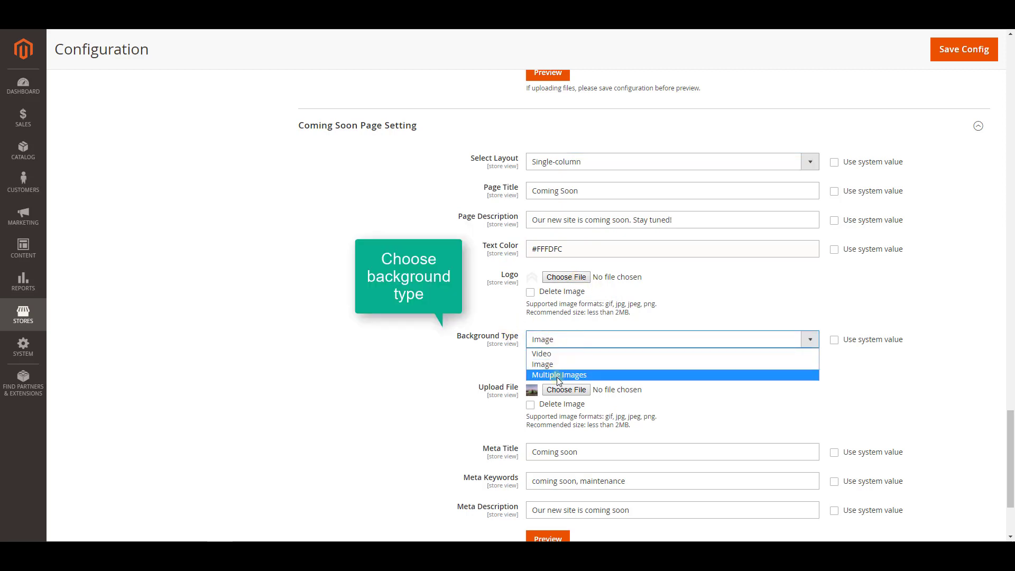
left_click(562, 365)
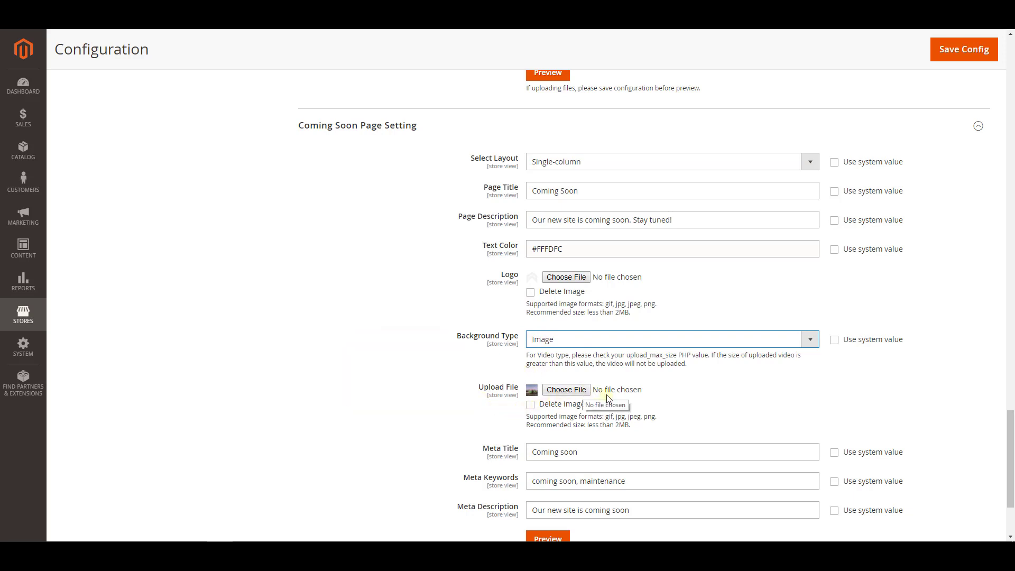
Open the preview of the Coming Soon page.
scroll(606, 396, "down", 3)
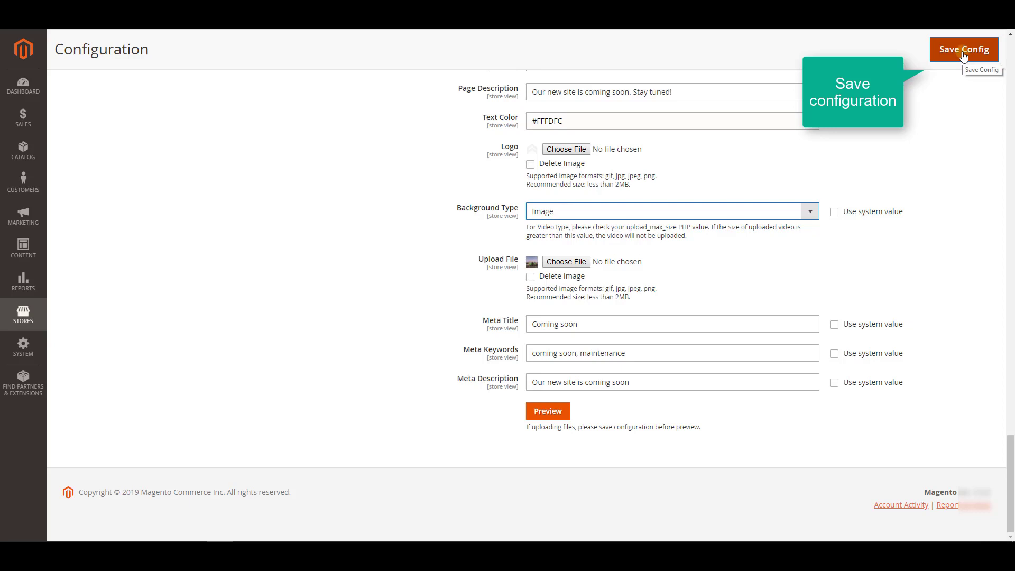
left_click(550, 414)
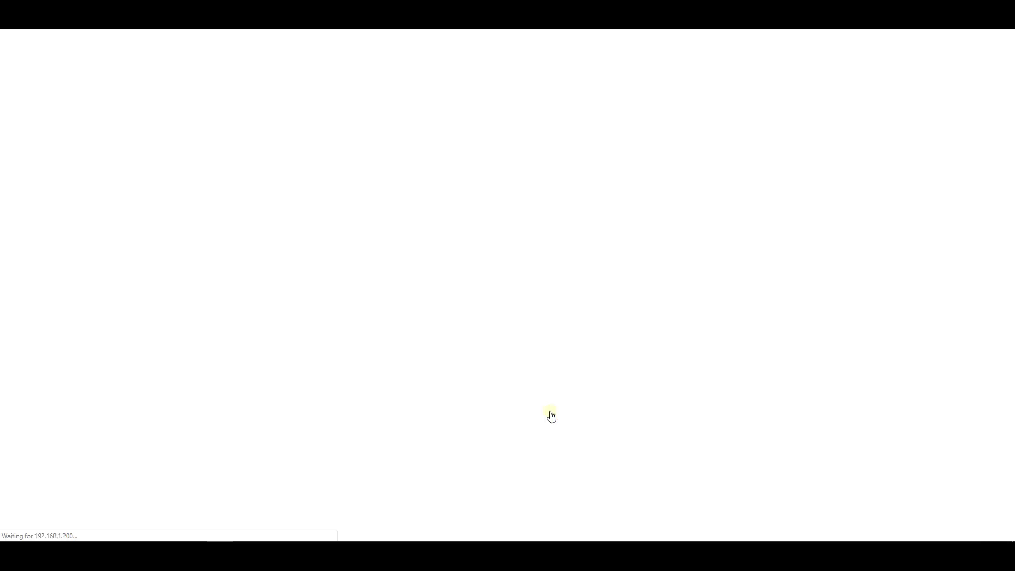